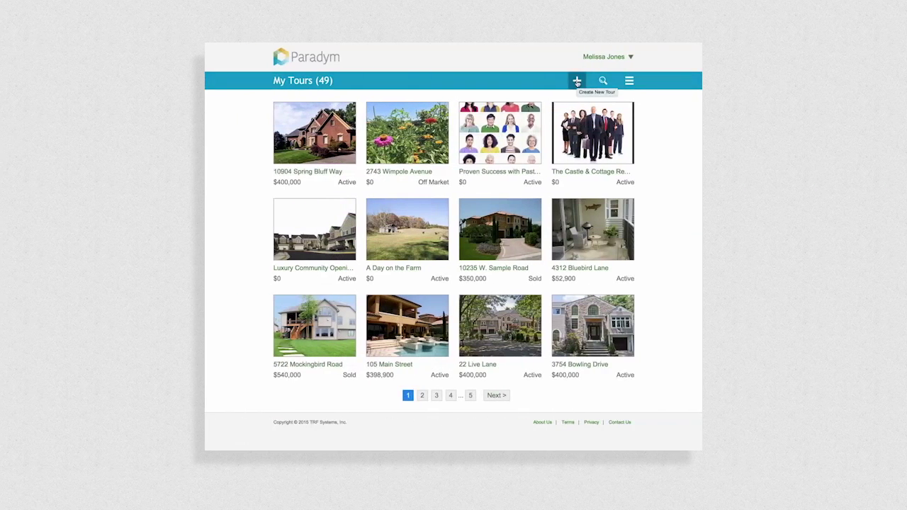
- Start a new tour from My Tours to bring up the tour type choices
{"action": "left_click", "coordinate": [577, 81]}
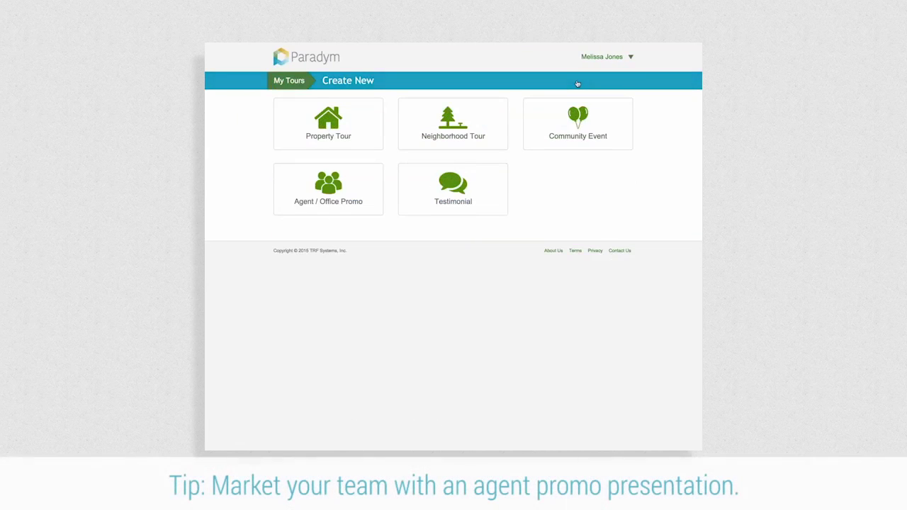
- Create a Property Tour titled 'Lots of Land Close to Town' and keep its details
{"action": "left_click", "coordinate": [375, 118]}
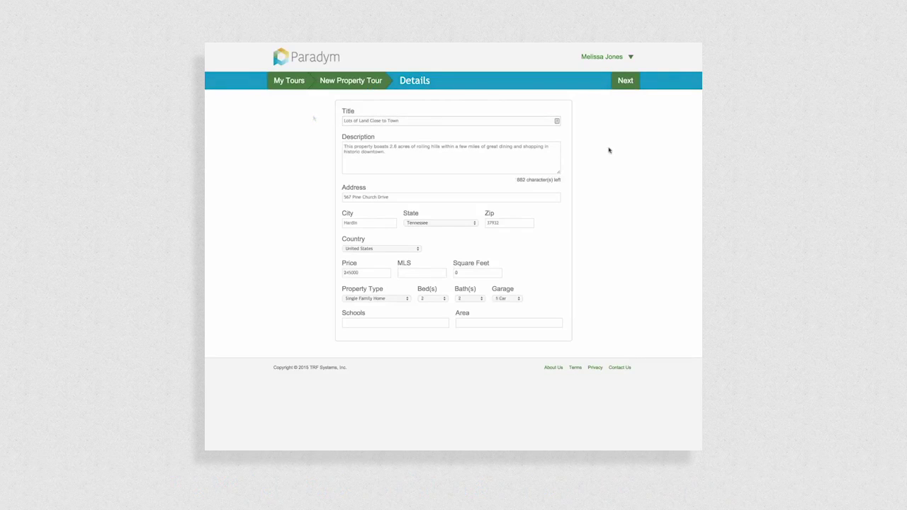
{"action": "left_click", "coordinate": [618, 82]}
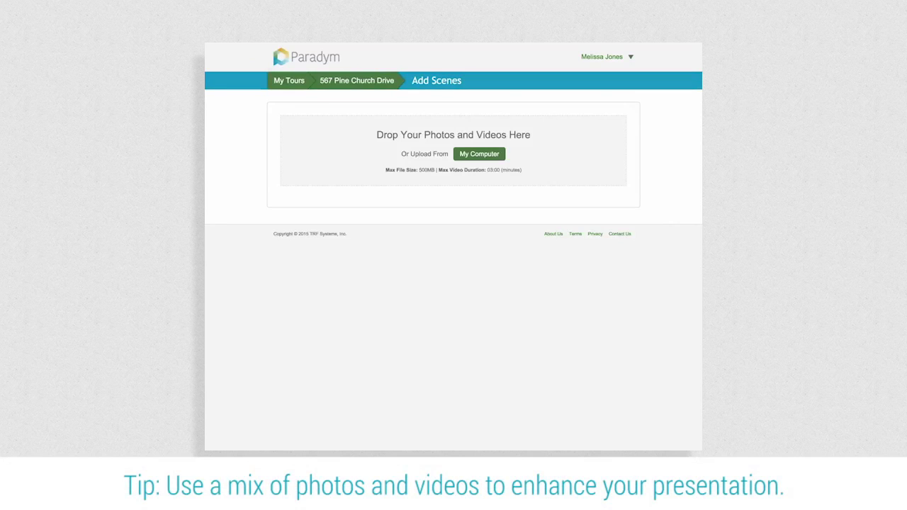
{"action": "left_click_drag", "start_coordinate": [206, 127], "coordinate": [381, 159]}
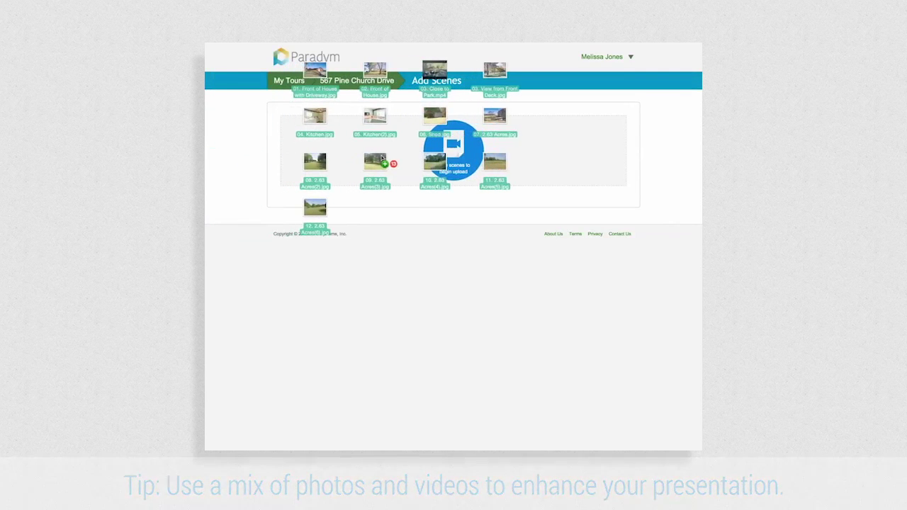
{"action": "left_click_drag", "start_coordinate": [381, 159], "coordinate": [381, 159]}
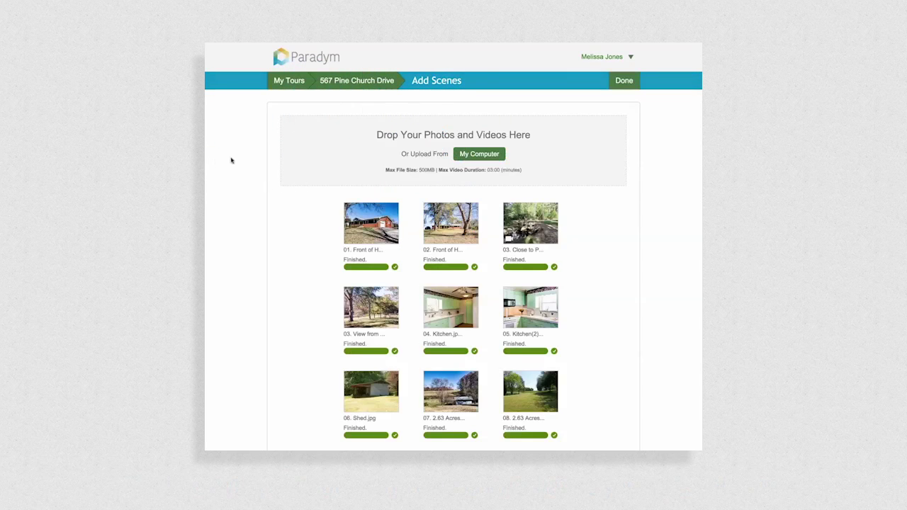
{"action": "left_click", "coordinate": [625, 84]}
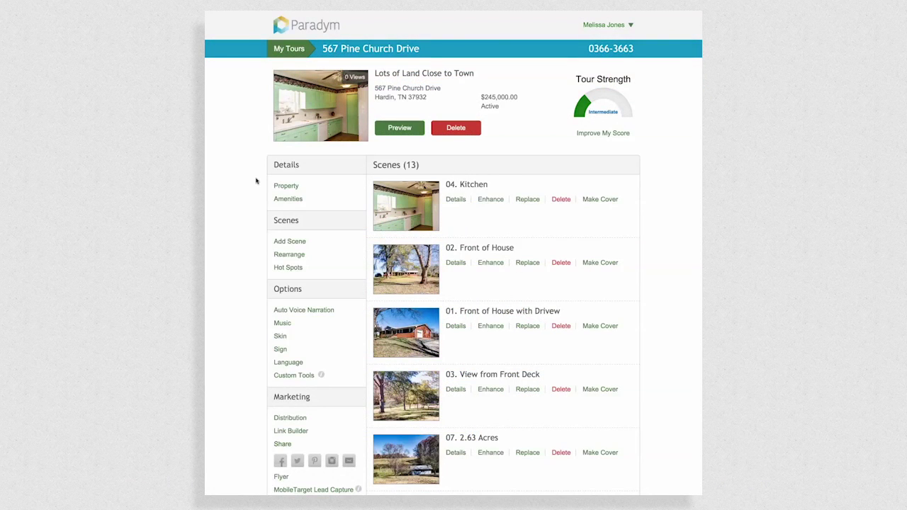
- Open the tour's Property page under Details in the sidebar
{"action": "left_click", "coordinate": [278, 186]}
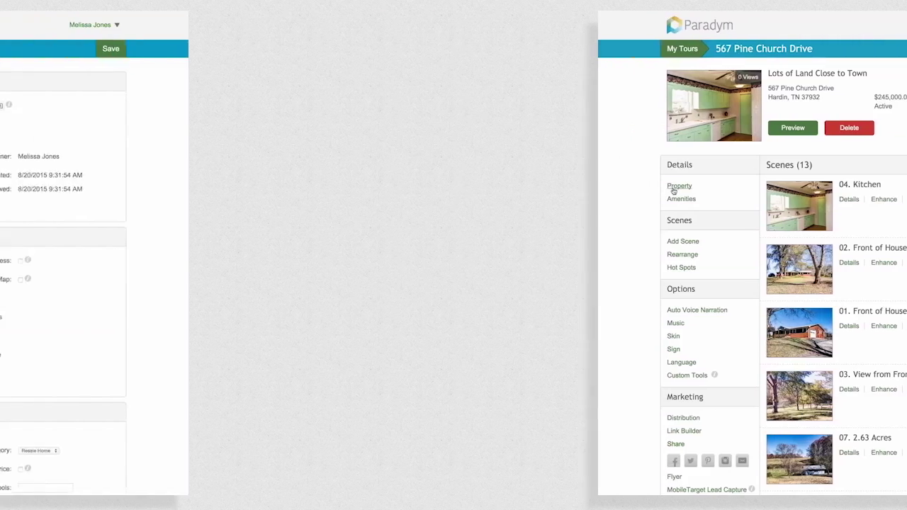
- Scroll through the Property Details form to review the tour's property information
{"action": "scroll", "coordinate": [217, 191], "scroll_direction": "down", "scroll_amount": 2}
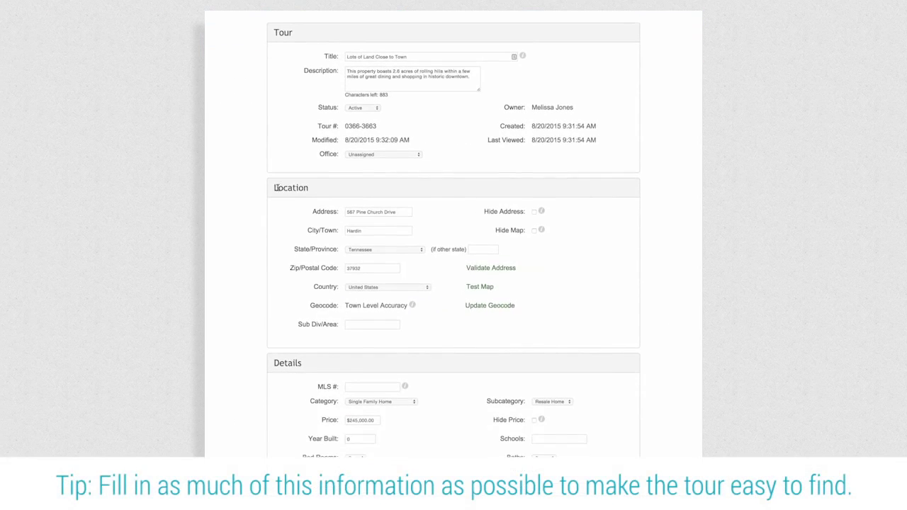
{"action": "scroll", "coordinate": [250, 189], "scroll_direction": "down", "scroll_amount": 3}
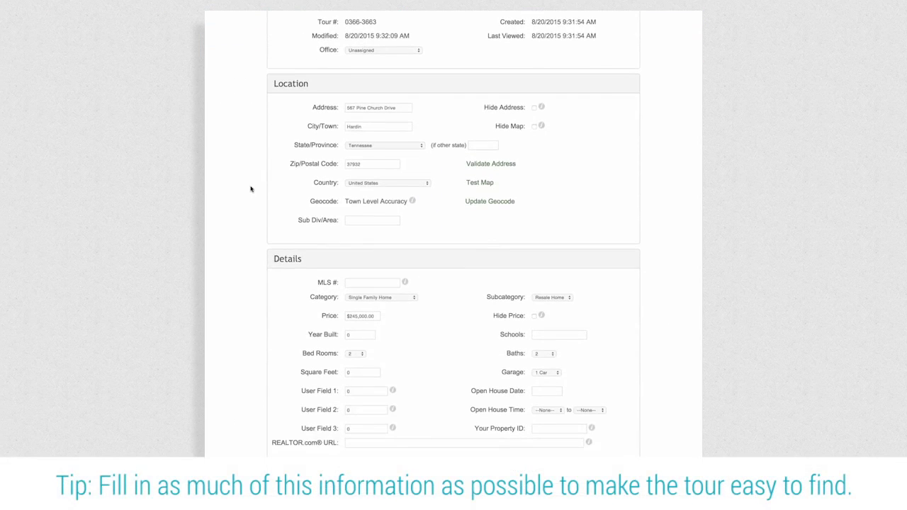
{"action": "scroll", "coordinate": [251, 188], "scroll_direction": "down", "scroll_amount": 5}
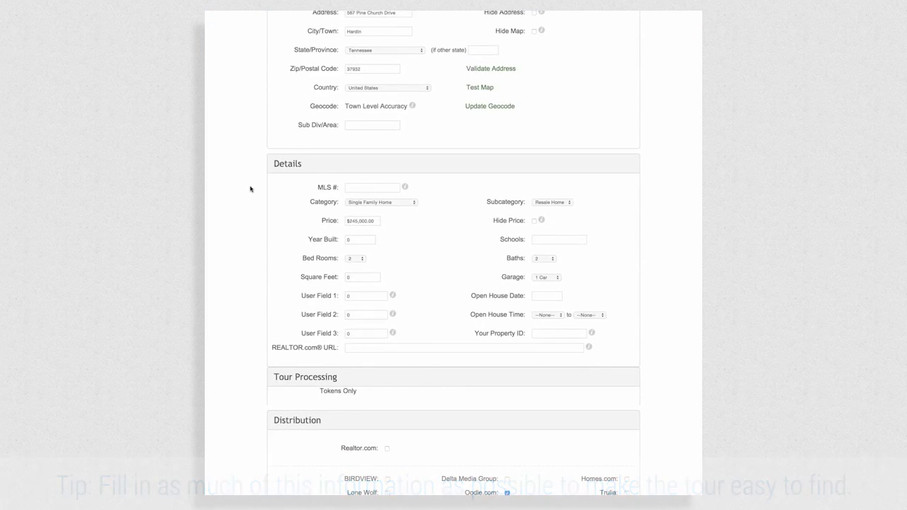
{"action": "scroll", "coordinate": [250, 188], "scroll_direction": "down", "scroll_amount": 2}
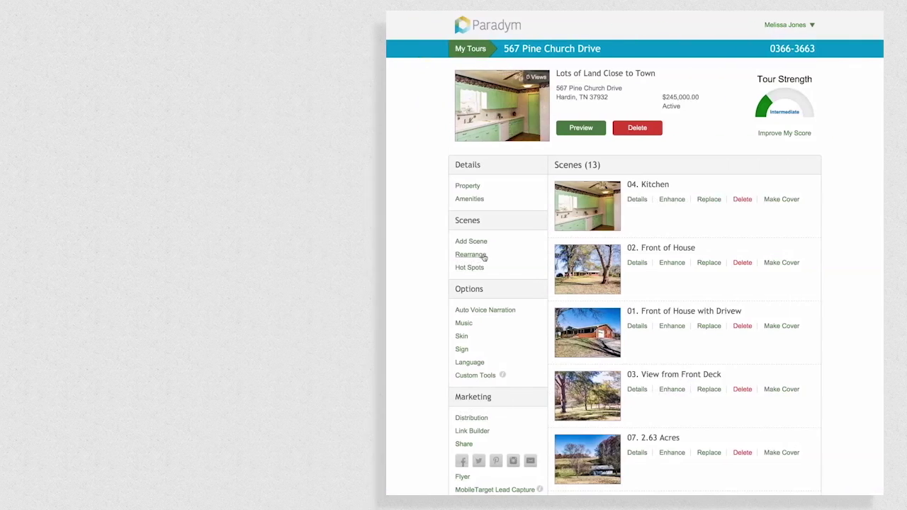
- Reorder scenes, moving both kitchen photos later and the Close to Park video into the first row
{"action": "left_click", "coordinate": [484, 258]}
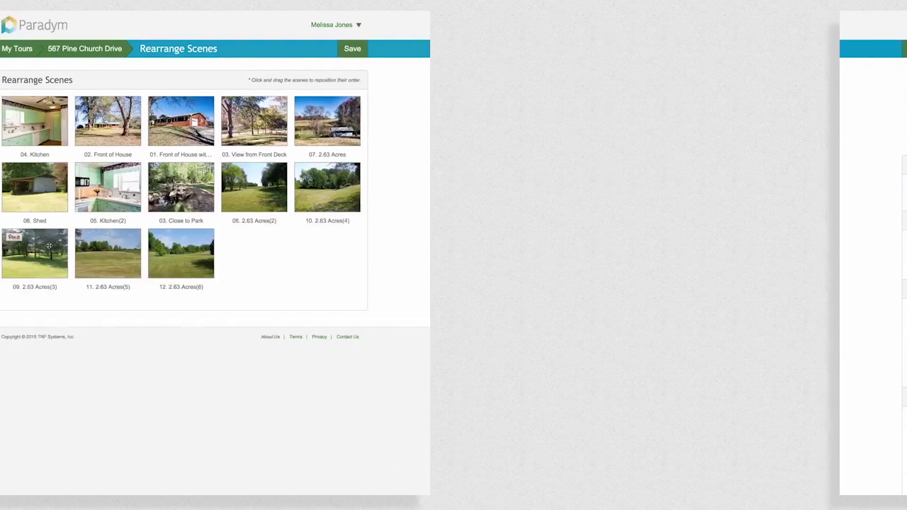
{"action": "left_click_drag", "start_coordinate": [380, 122], "coordinate": [595, 122]}
{"action": "left_click_drag", "start_coordinate": [307, 187], "coordinate": [380, 187]}
{"action": "left_click_drag", "start_coordinate": [452, 187], "coordinate": [453, 134]}
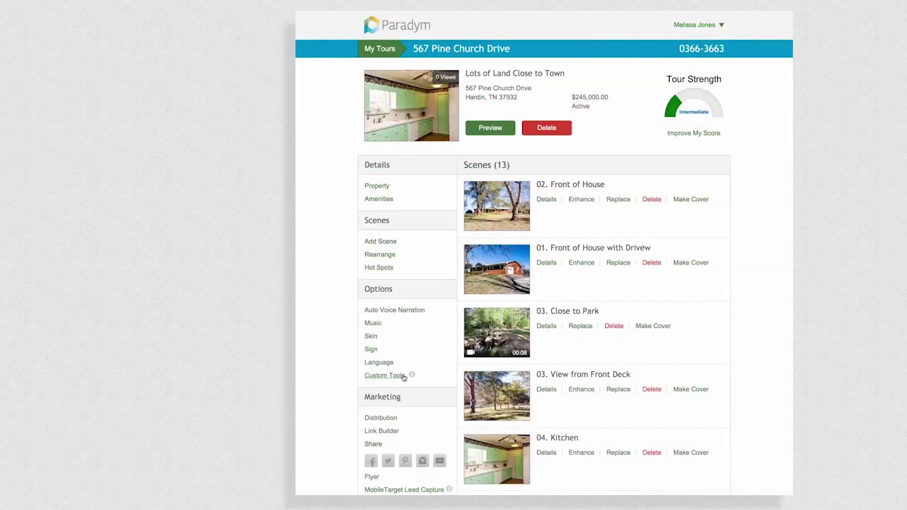
{"action": "left_click", "coordinate": [312, 376]}
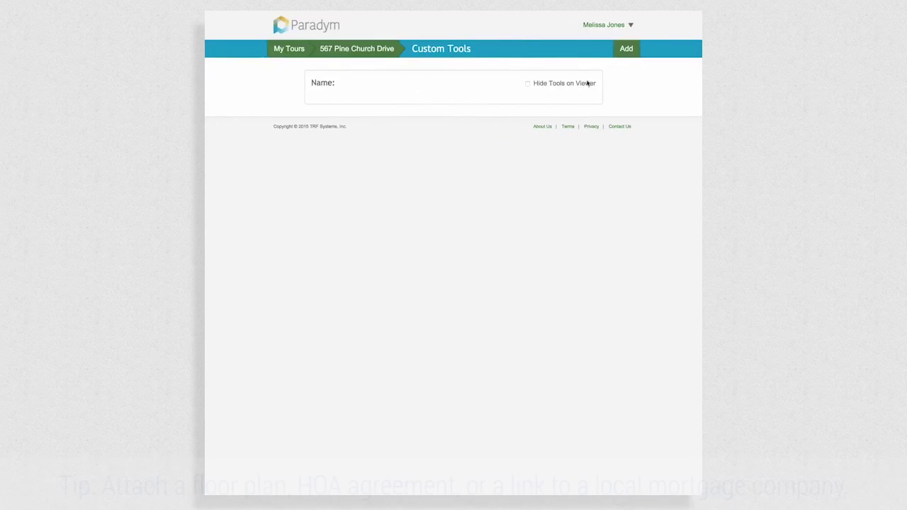
{"action": "left_click", "coordinate": [626, 49]}
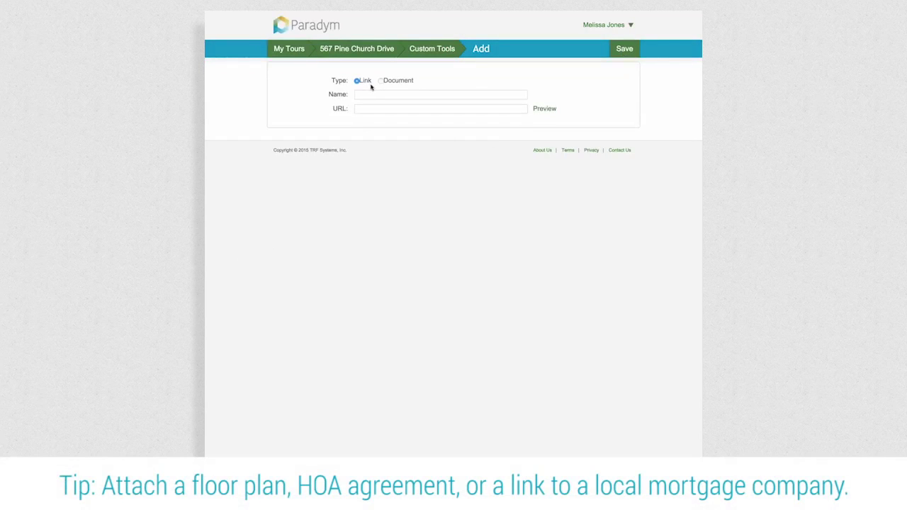
{"action": "left_click", "coordinate": [411, 94]}
{"action": "type", "text": "Best Financing"}
{"action": "key", "text": "Tab"}
{"action": "type", "text": "www.Ca"}
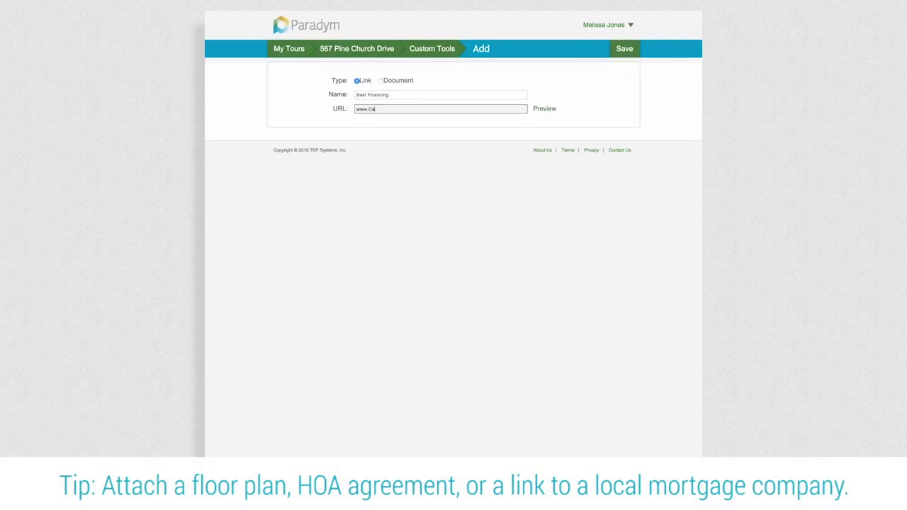
{"action": "type", "text": "stleCottageFinancing.com"}
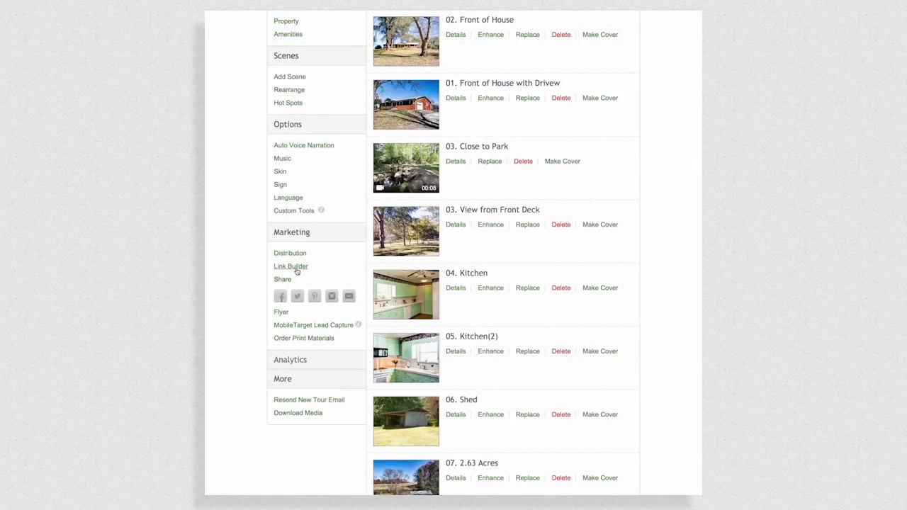
- Build a fully branded link to this tour that opens in the same window with a Back link
{"action": "left_click", "coordinate": [297, 272]}
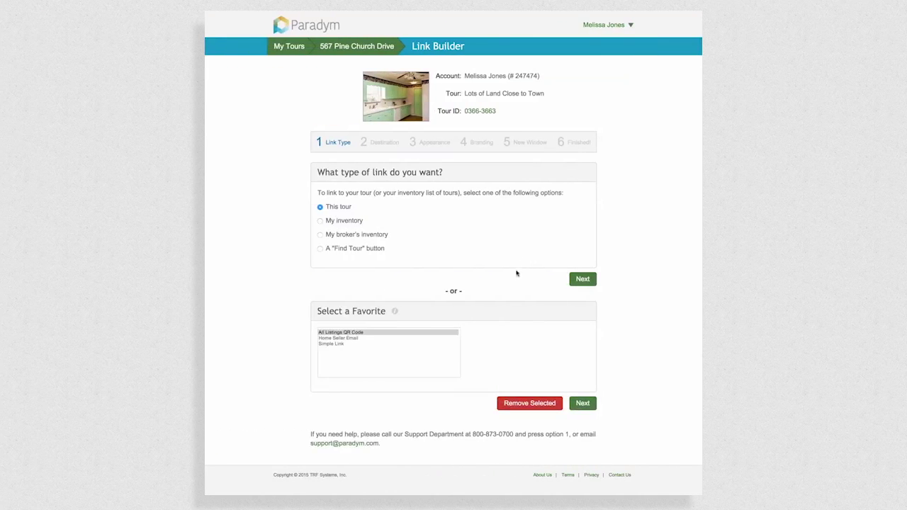
{"action": "left_click", "coordinate": [581, 279]}
{"action": "left_click", "coordinate": [320, 221]}
{"action": "left_click", "coordinate": [583, 362]}
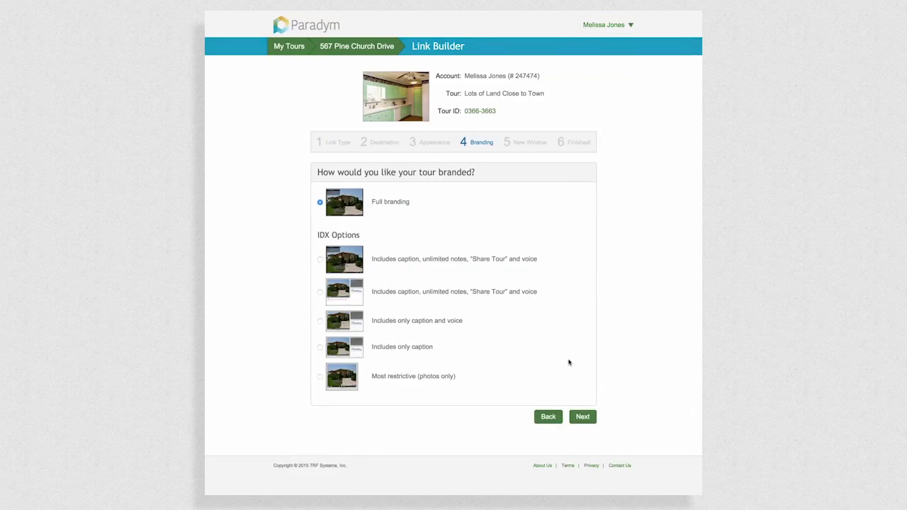
{"action": "left_click", "coordinate": [583, 416]}
{"action": "left_click", "coordinate": [320, 221]}
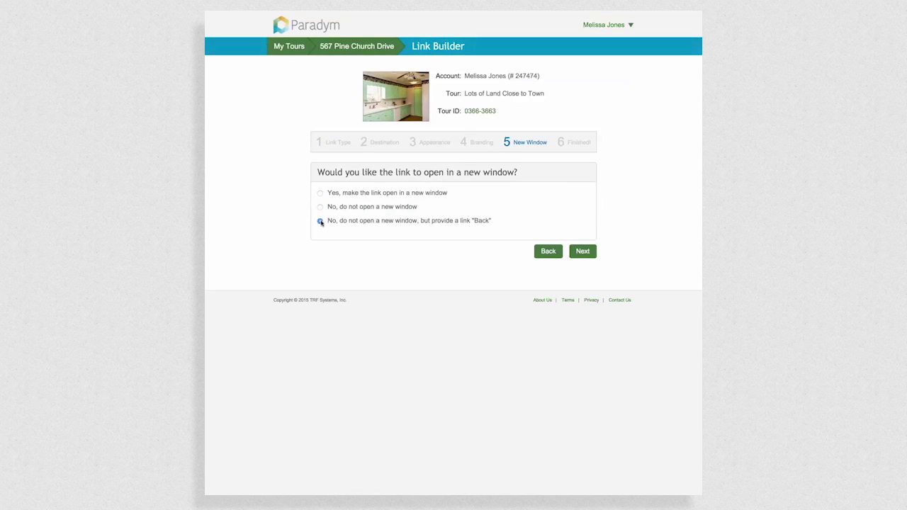
{"action": "left_click", "coordinate": [592, 257]}
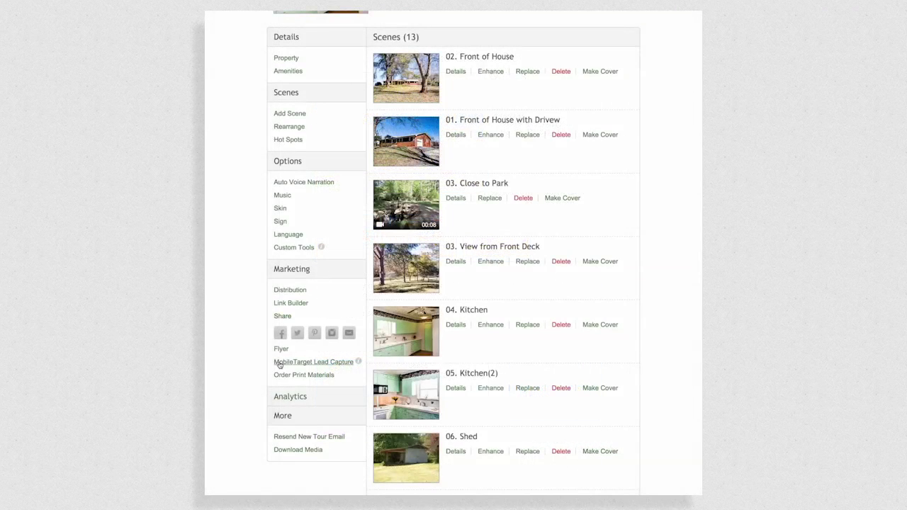
- Look over the MobileTarget Lead Capture sign-up in the Marketing section
{"action": "left_click", "coordinate": [280, 364]}
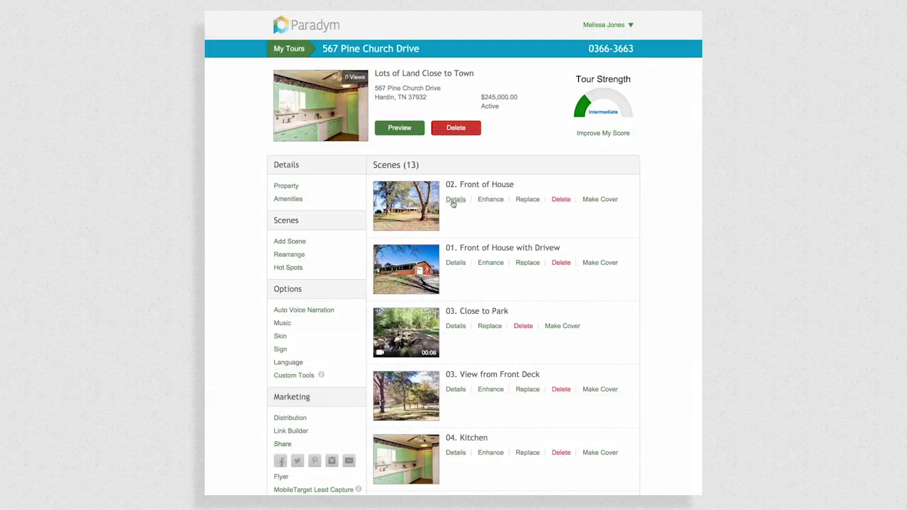
- In the first Front of House scene's details, begin the description 'Perched on top of the hil'
{"action": "left_click", "coordinate": [455, 200]}
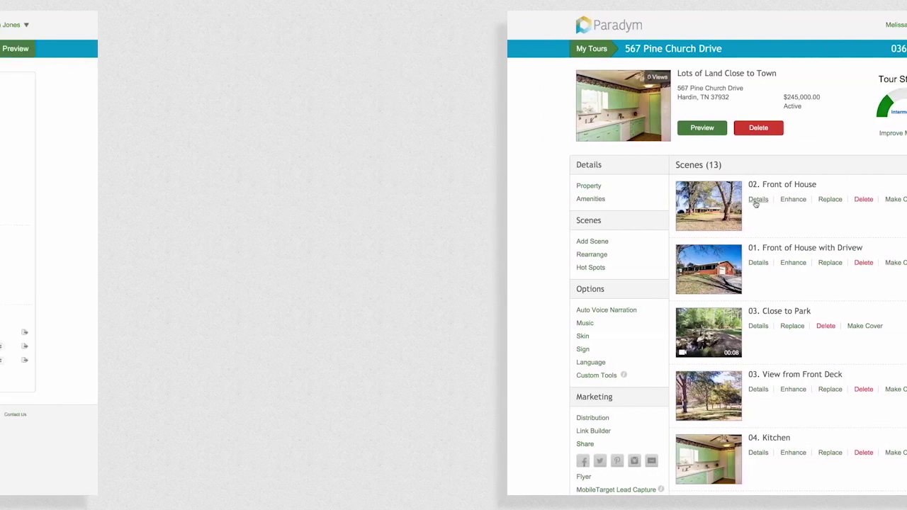
{"action": "type", "text": "Perched"}
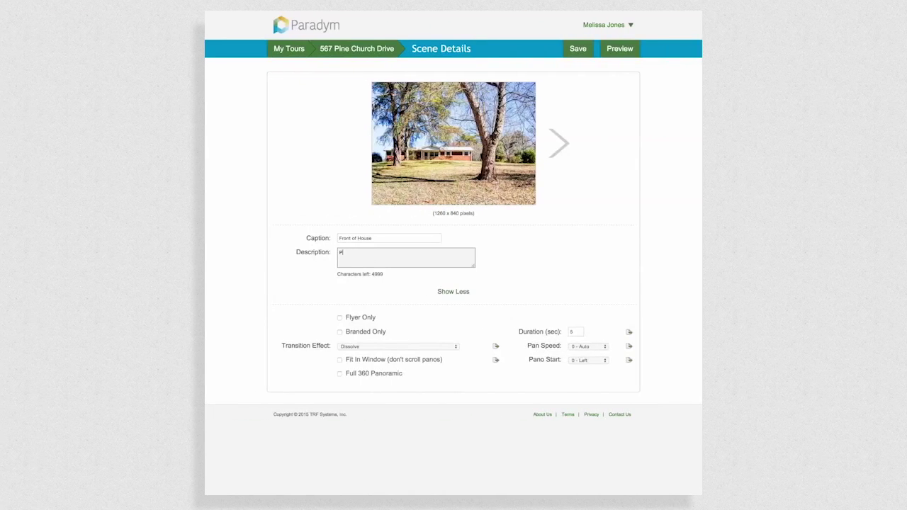
{"action": "type", "text": " on top of the hil"}
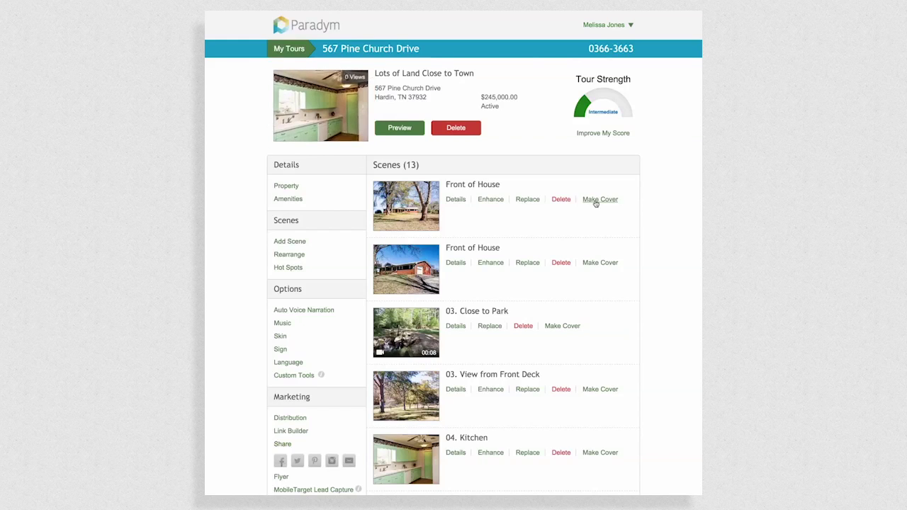
- Set the second Front of House scene, the brick house, as cover, replacing the kitchen shot
{"action": "left_click", "coordinate": [600, 263]}
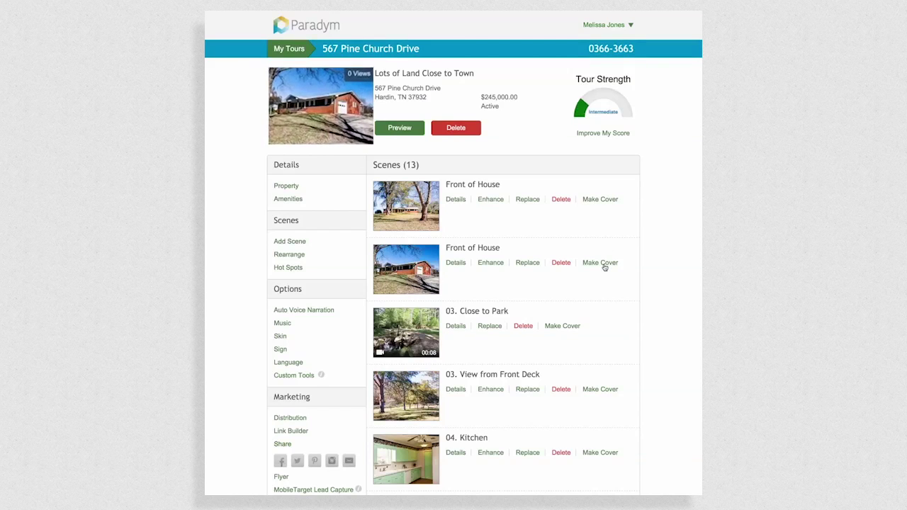